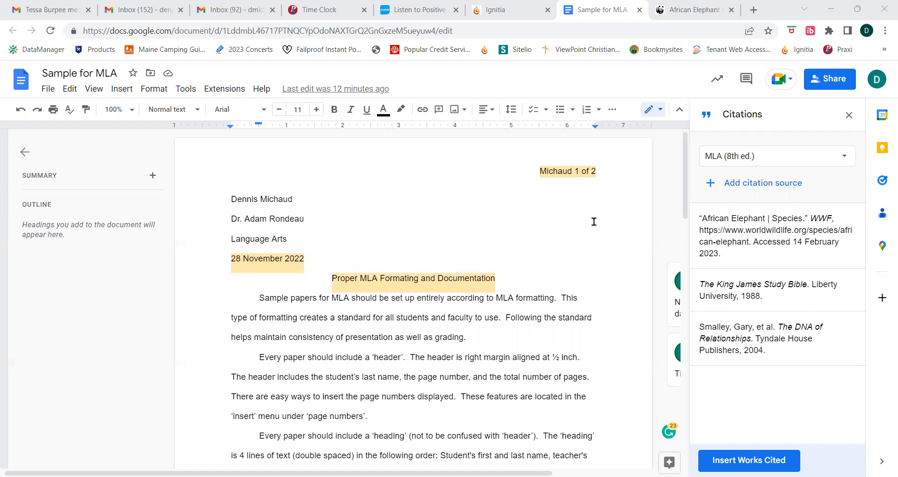
- Close the list of citation sources and reopen it through the document's citation tool
{"action": "left_click", "coordinate": [849, 115]}
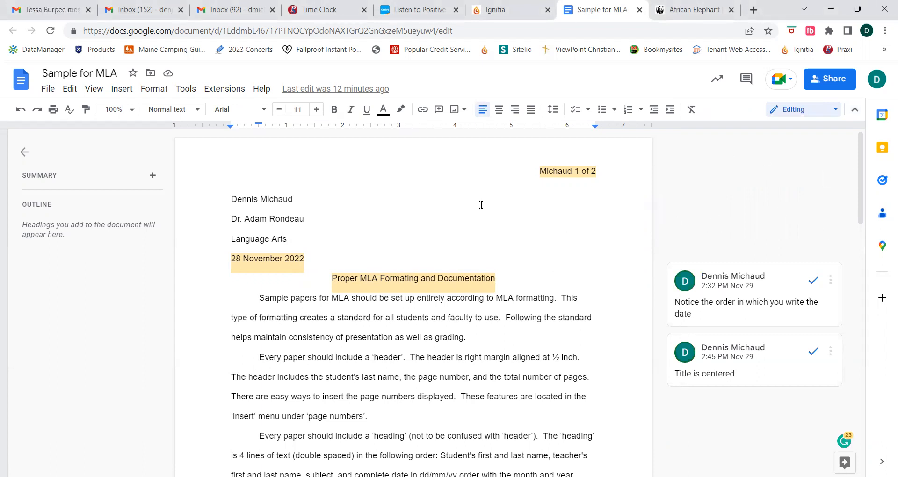
{"action": "left_click", "coordinate": [193, 94]}
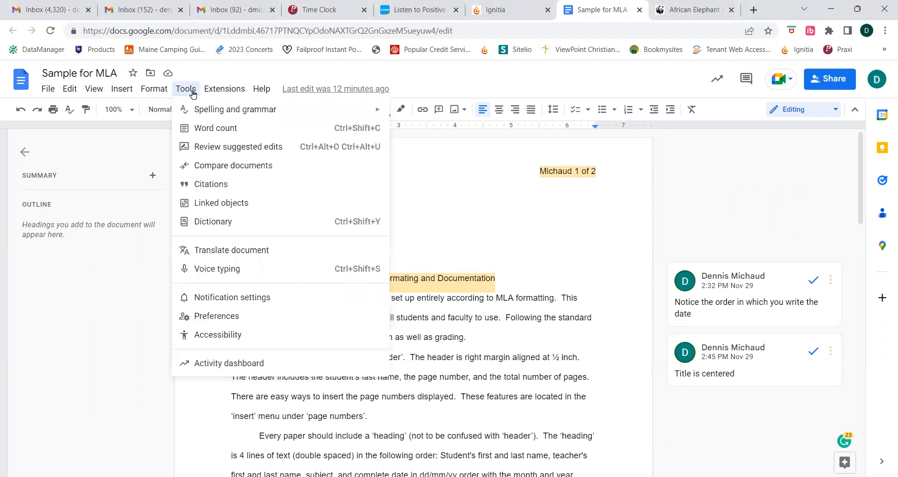
{"action": "left_click", "coordinate": [210, 186]}
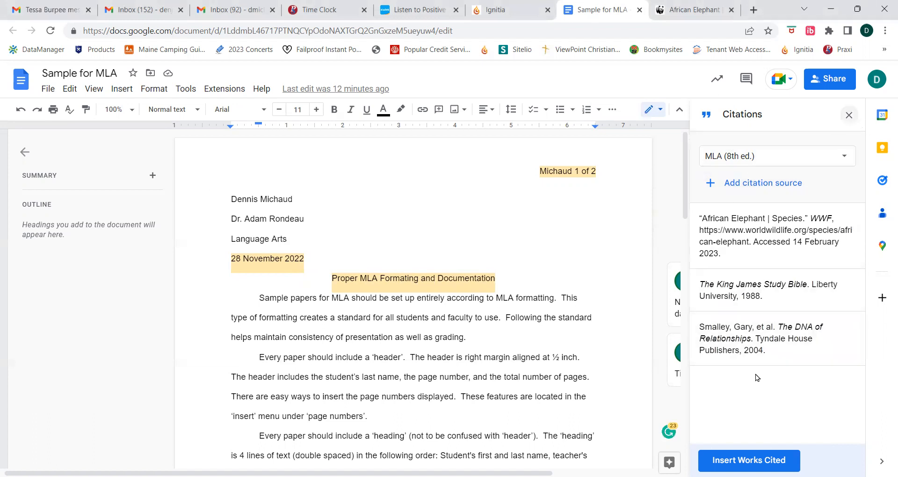
- Insert an in-text citation of the "African Elephant | Species" web source before the period ending the first body paragraph
{"action": "mouse_move", "coordinate": [771, 239]}
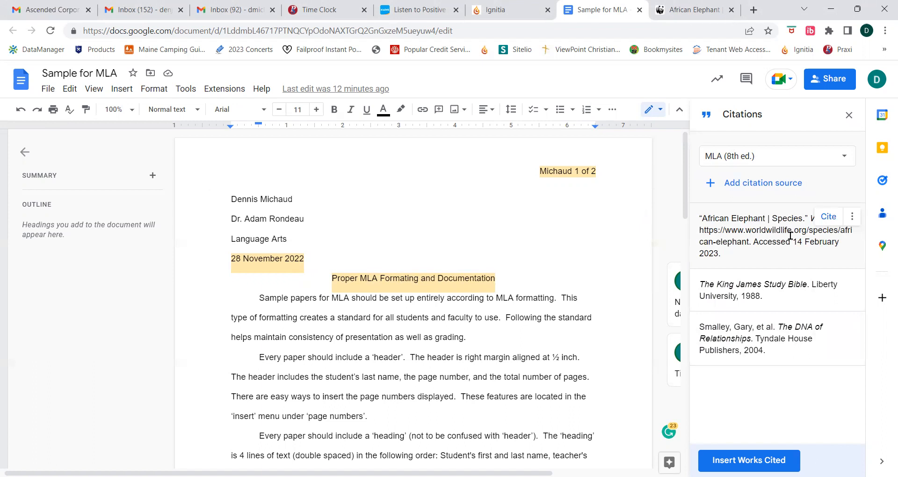
{"action": "mouse_move", "coordinate": [776, 326]}
{"action": "mouse_move", "coordinate": [780, 285]}
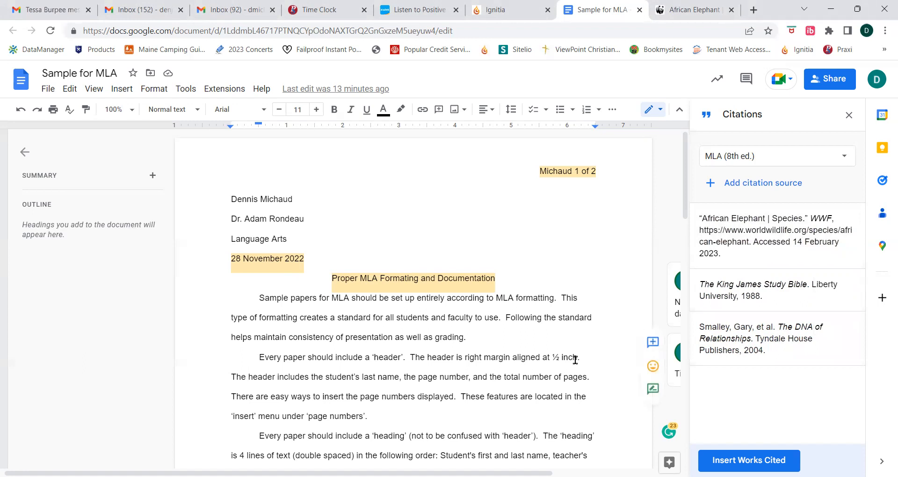
{"action": "scroll", "coordinate": [575, 359], "scroll_direction": "down", "scroll_amount": 3}
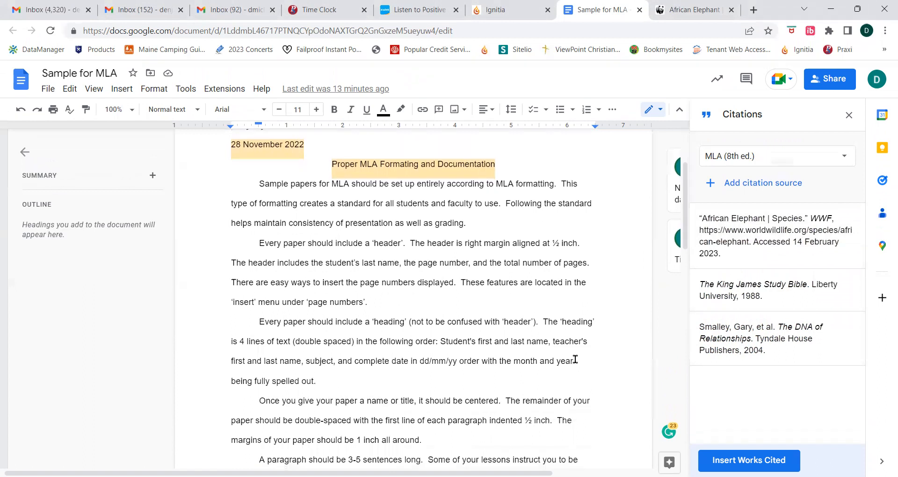
{"action": "scroll", "coordinate": [575, 359], "scroll_direction": "up", "scroll_amount": 2}
{"action": "scroll", "coordinate": [575, 359], "scroll_direction": "down", "scroll_amount": 2}
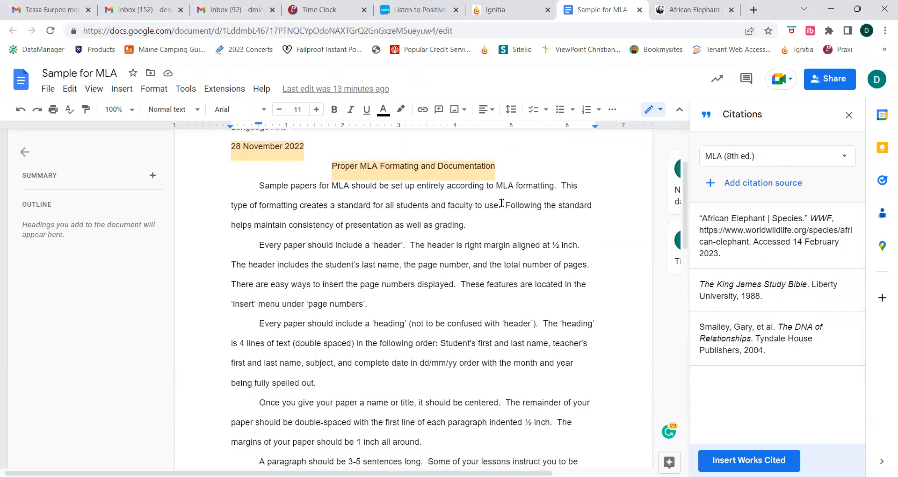
{"action": "left_click", "coordinate": [463, 225]}
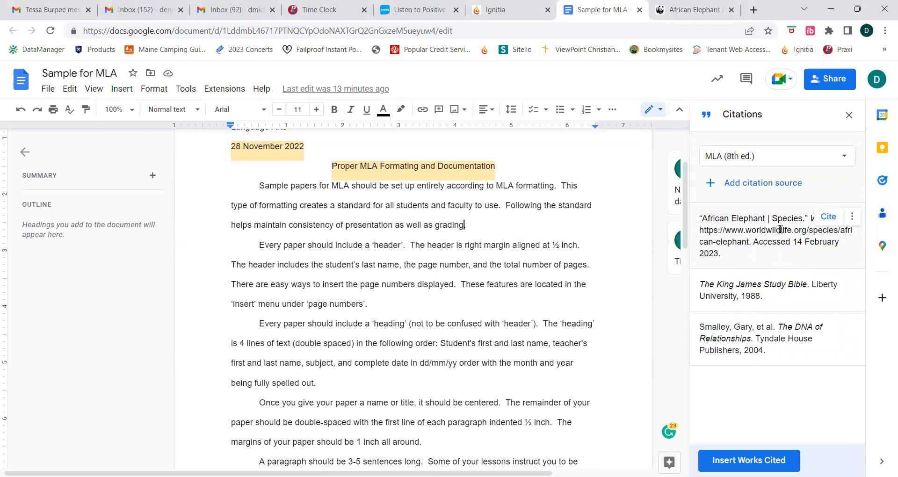
{"action": "left_click", "coordinate": [827, 218]}
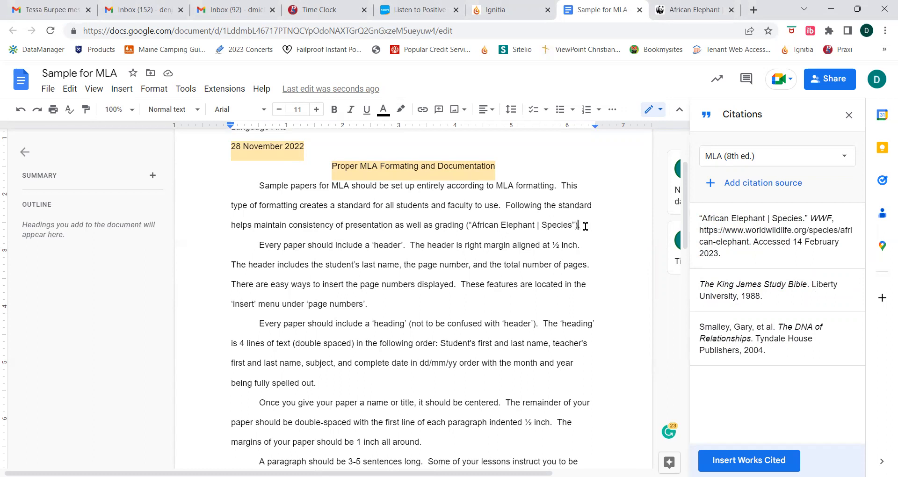
{"action": "left_click", "coordinate": [586, 226]}
- Cite The DNA of Relationships before the period after "it should be centered", with 178 as the page number
{"action": "scroll", "coordinate": [526, 340], "scroll_direction": "down", "scroll_amount": 2}
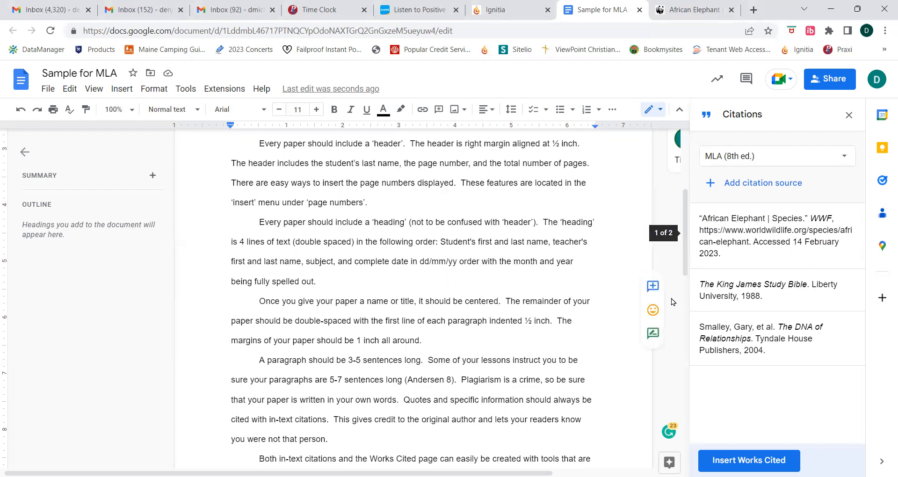
{"action": "mouse_move", "coordinate": [749, 334]}
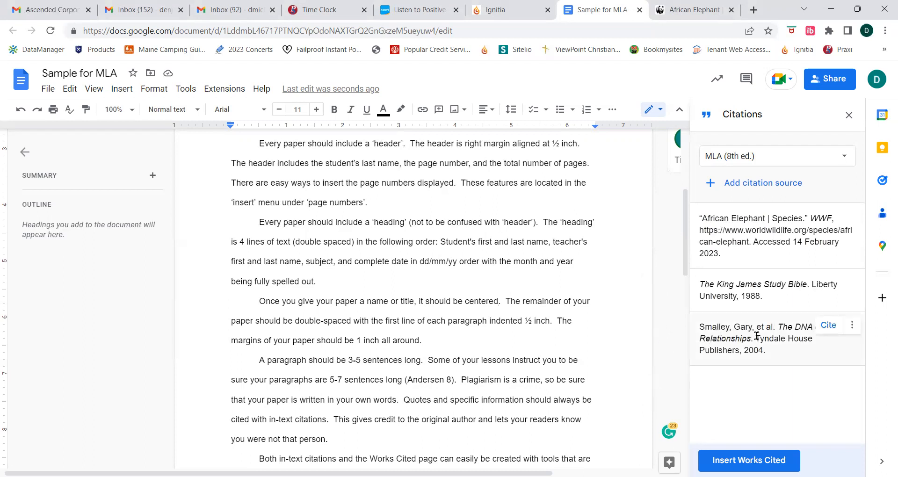
{"action": "left_click", "coordinate": [827, 327]}
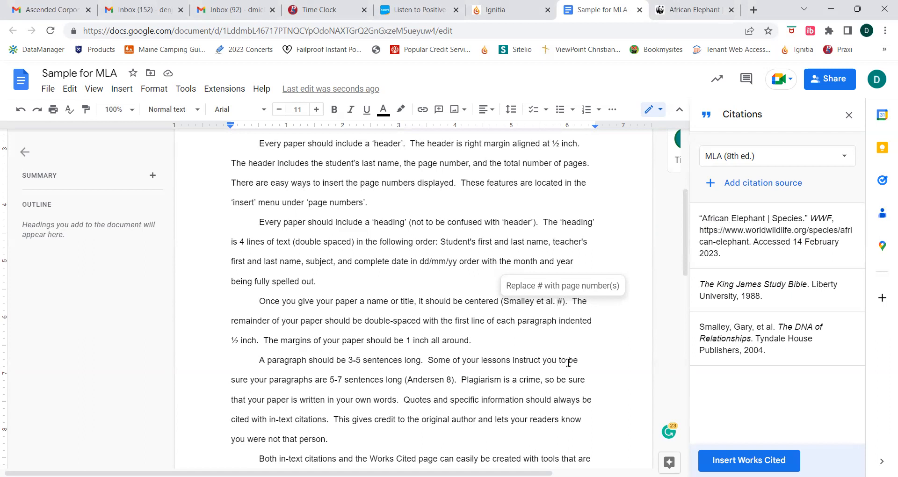
{"action": "key", "text": "BackSpace"}
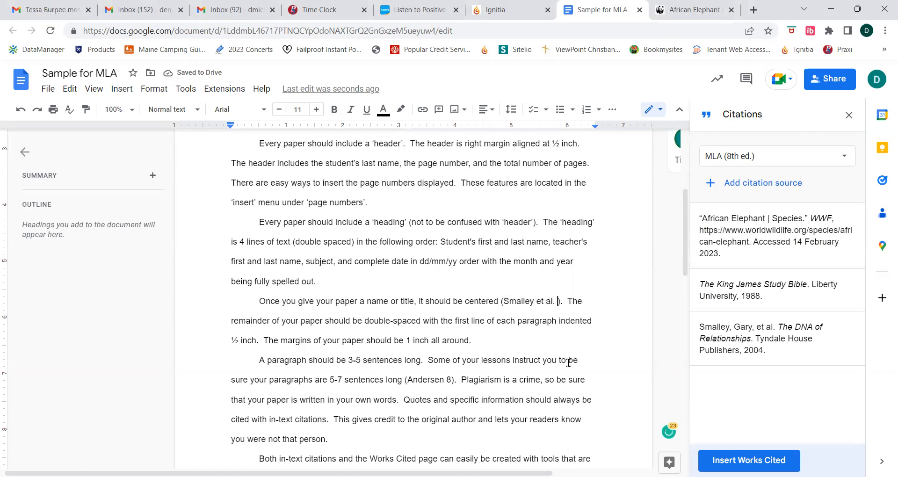
{"action": "type", "text": "178"}
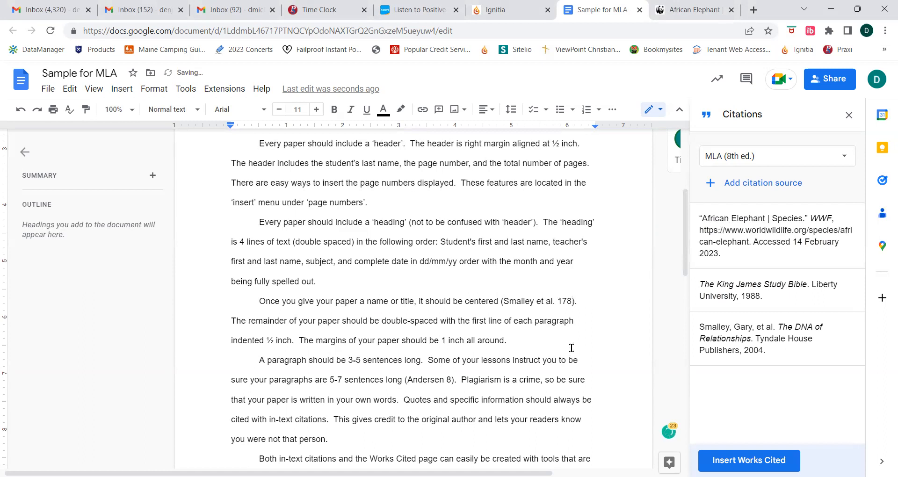
{"action": "left_click", "coordinate": [536, 336]}
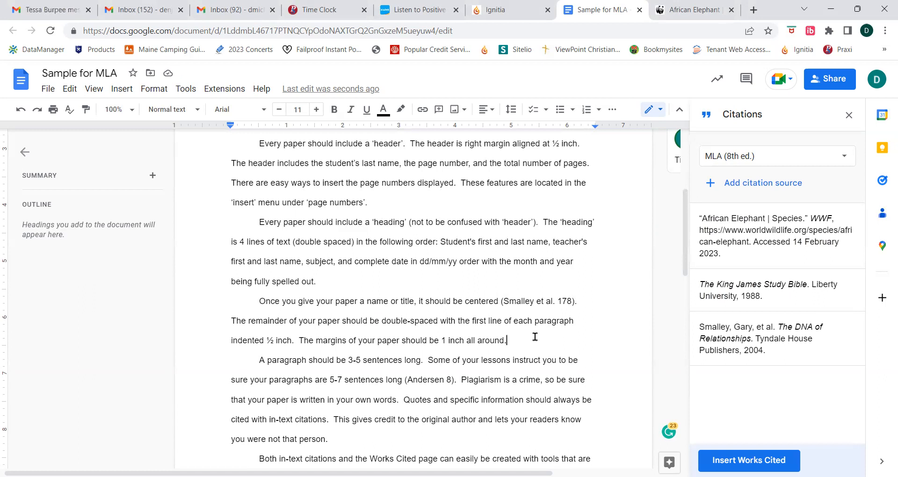
- Cite The King James Study Bible after "you were not that person", replacing the page number placeholder with "Act 1:9"
{"action": "scroll", "coordinate": [535, 337], "scroll_direction": "down", "scroll_amount": 3}
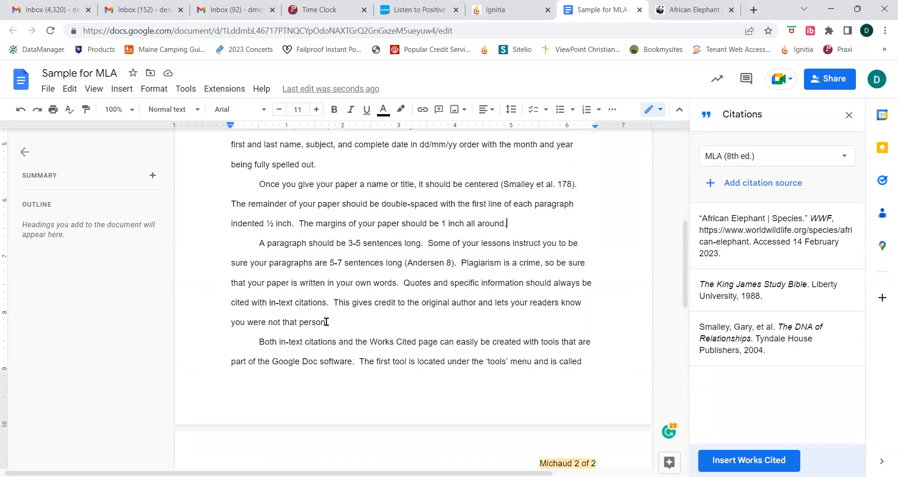
{"action": "left_click", "coordinate": [325, 322]}
{"action": "mouse_move", "coordinate": [734, 304]}
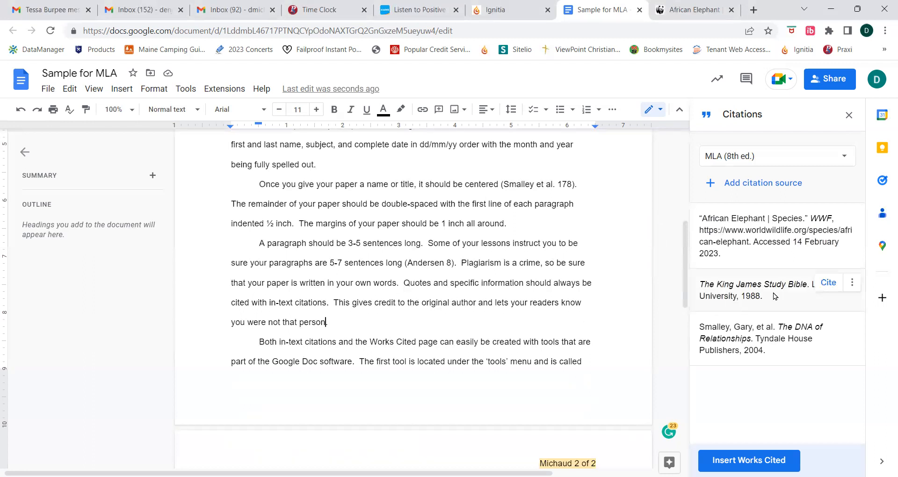
{"action": "left_click", "coordinate": [828, 283]}
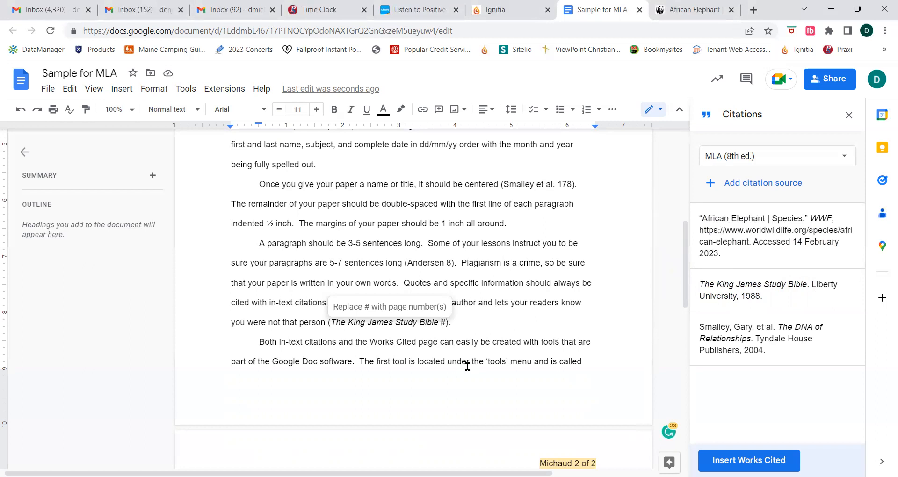
{"action": "key", "text": "Delete"}
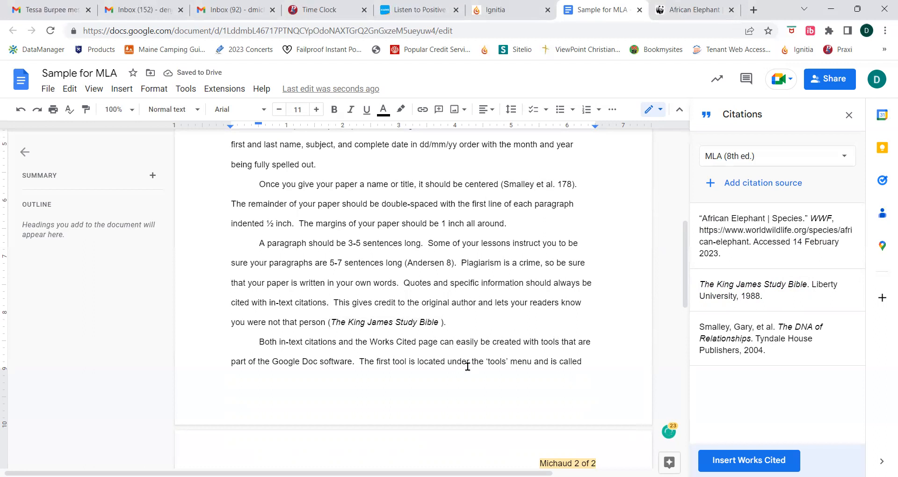
{"action": "type", "text": "Act"}
{"action": "type", "text": " 1:9"}
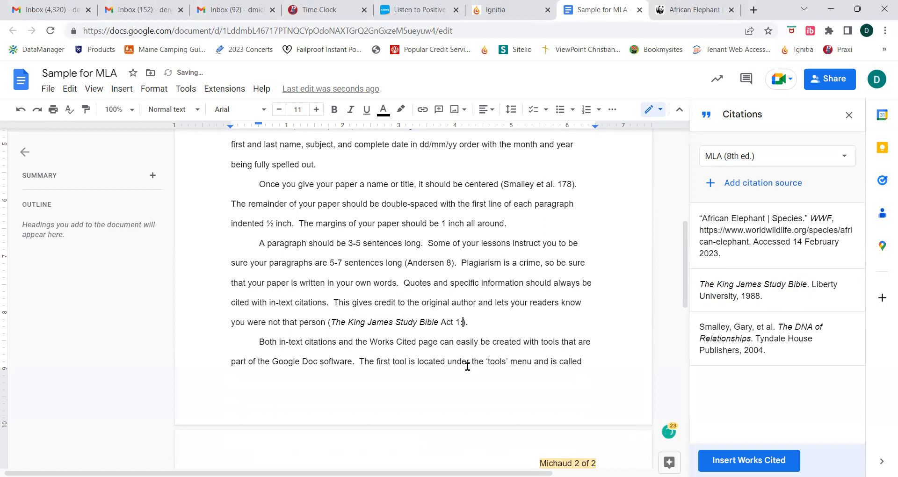
{"action": "left_click", "coordinate": [610, 328]}
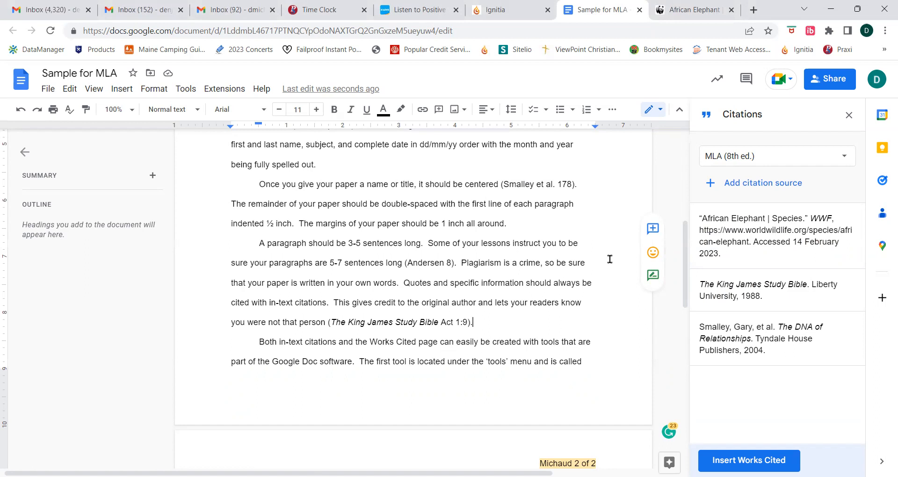
- Insert a page break after the paper's final sentence, which ends with "your Works Cited page"
{"action": "scroll", "coordinate": [610, 259], "scroll_direction": "down", "scroll_amount": 5}
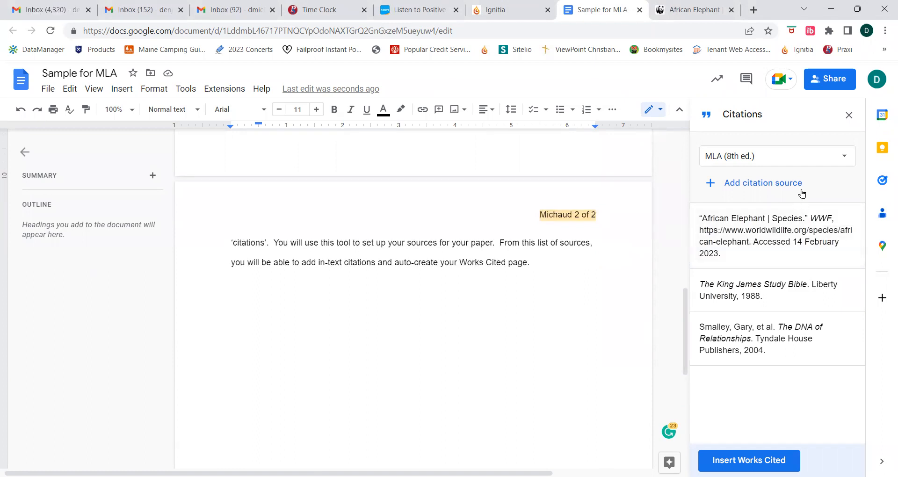
{"action": "mouse_move", "coordinate": [771, 327]}
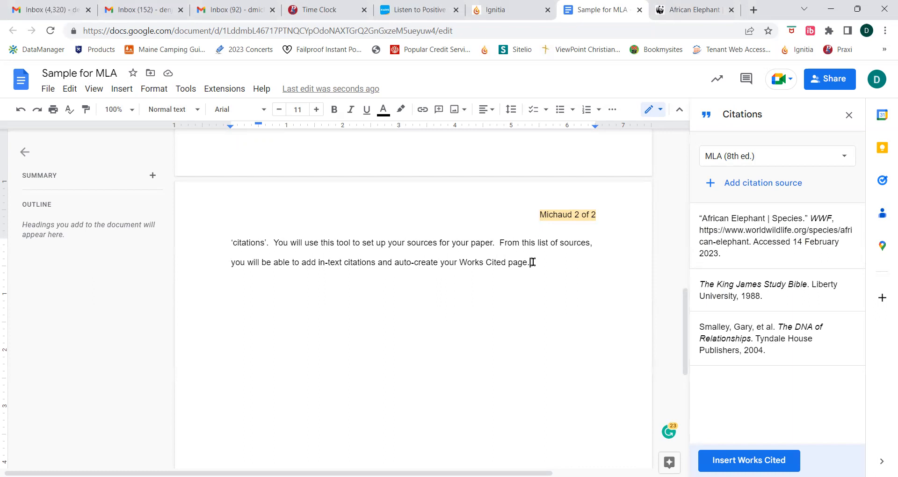
{"action": "scroll", "coordinate": [533, 262], "scroll_direction": "down", "scroll_amount": 1}
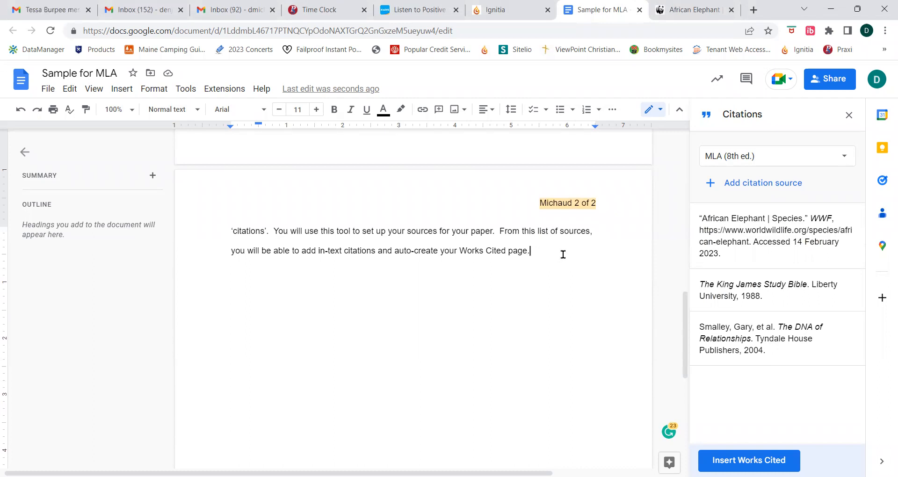
{"action": "key", "text": "Tab"}
{"action": "left_click", "coordinate": [533, 253]}
{"action": "left_click", "coordinate": [122, 89]}
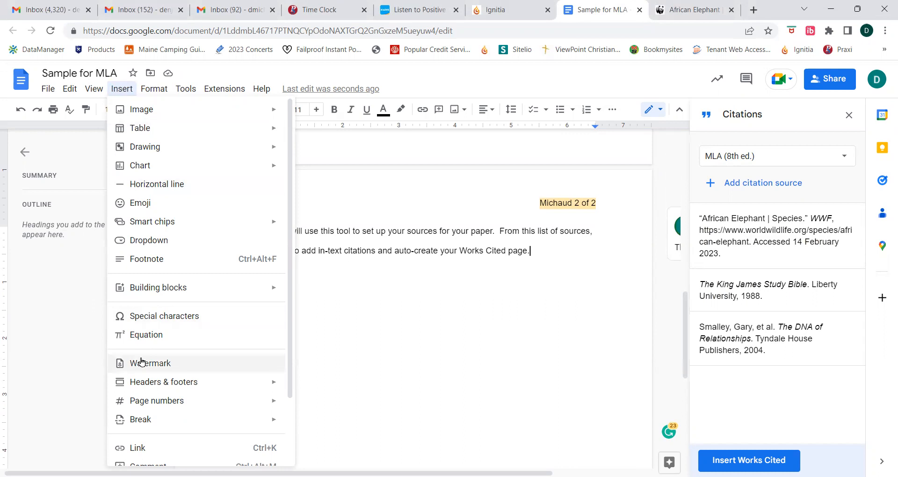
{"action": "mouse_move", "coordinate": [142, 422]}
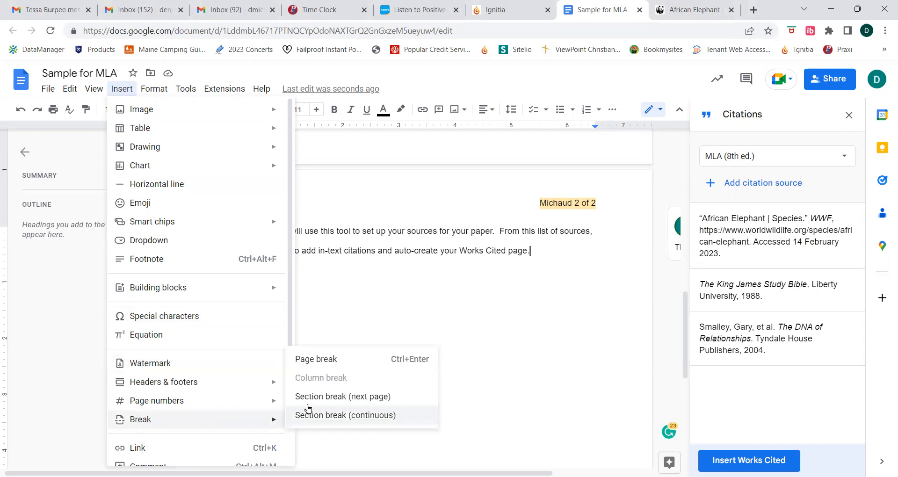
{"action": "left_click", "coordinate": [316, 359]}
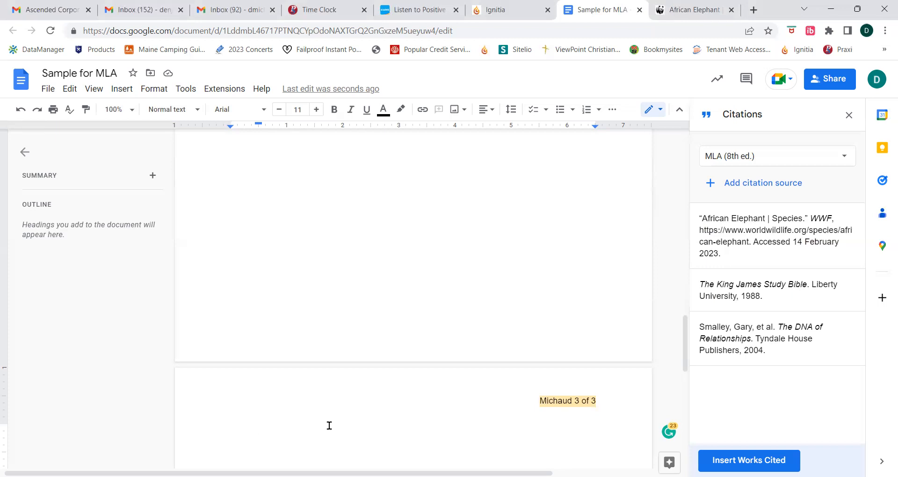
- Insert the Works Cited list on the new last page and dismiss the notice about uncited sources
{"action": "mouse_move", "coordinate": [778, 239]}
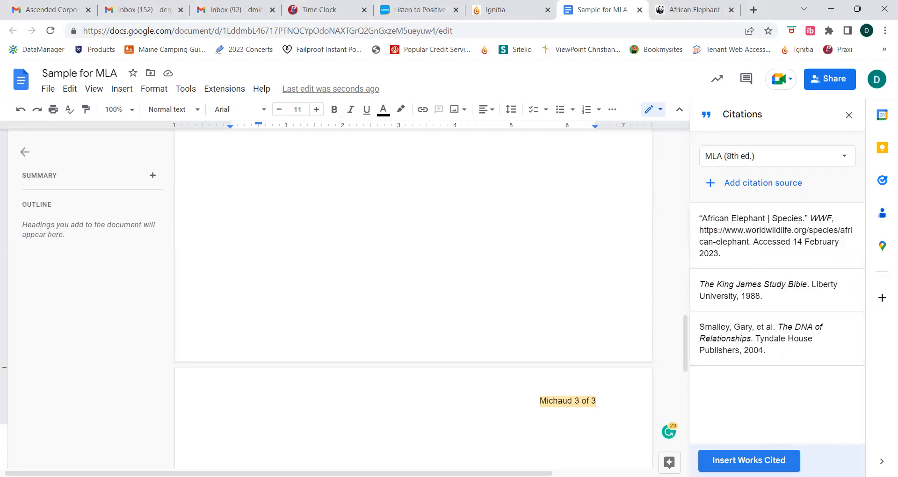
{"action": "left_click", "coordinate": [777, 461]}
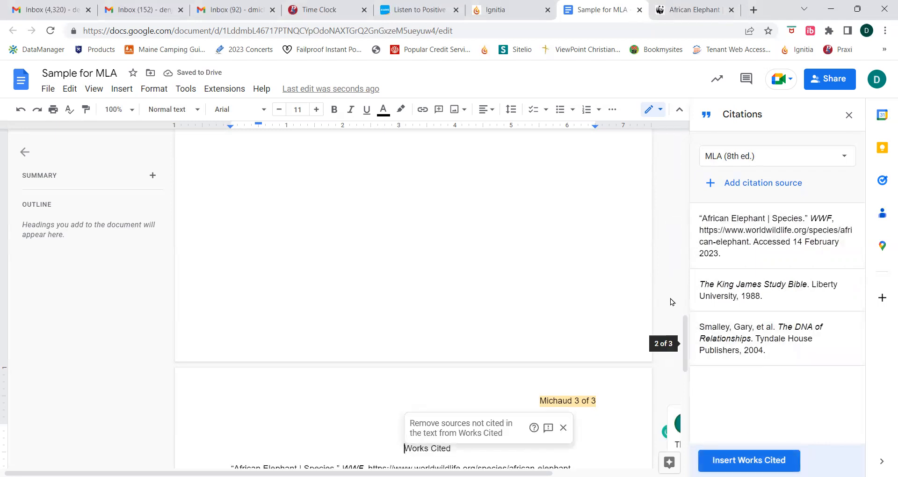
{"action": "scroll", "coordinate": [670, 299], "scroll_direction": "down", "scroll_amount": 2}
{"action": "scroll", "coordinate": [670, 299], "scroll_direction": "down", "scroll_amount": 1}
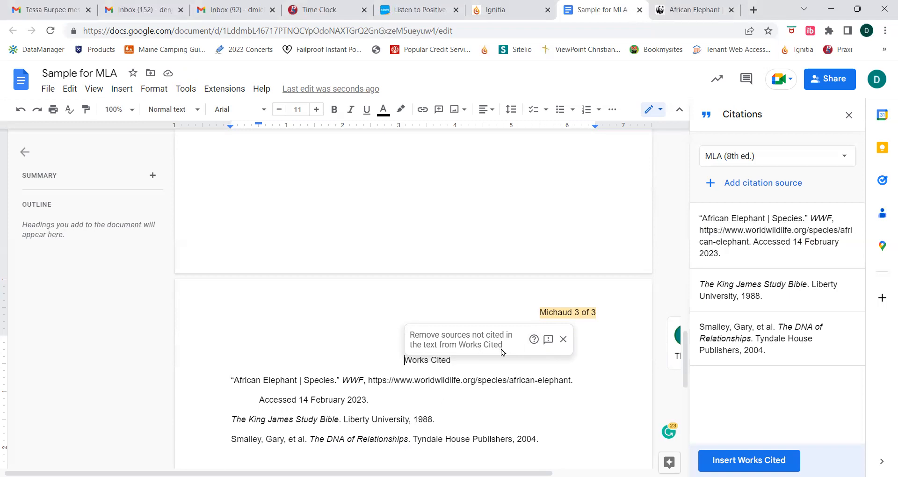
{"action": "left_click", "coordinate": [563, 340]}
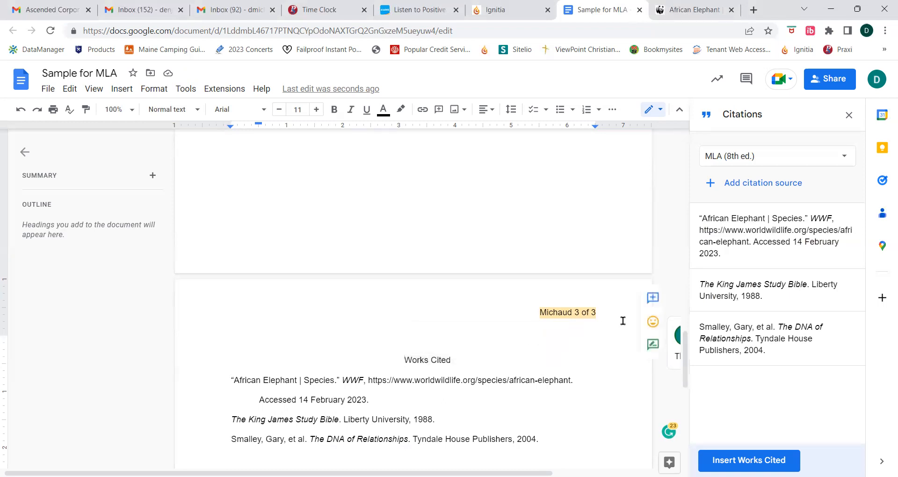
- Examine where each of the three Works Cited entries begins on its line
{"action": "scroll", "coordinate": [623, 320], "scroll_direction": "down", "scroll_amount": 2}
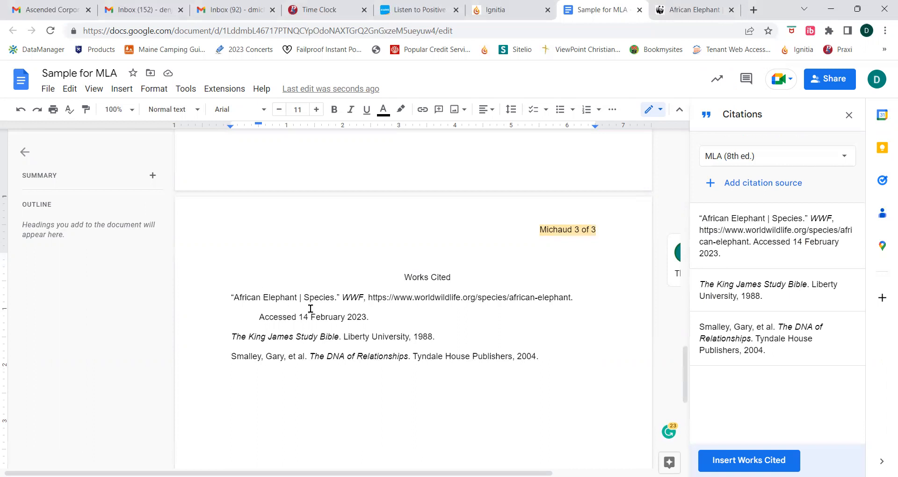
{"action": "left_click", "coordinate": [227, 296]}
{"action": "left_click", "coordinate": [227, 336]}
{"action": "left_click", "coordinate": [230, 358]}
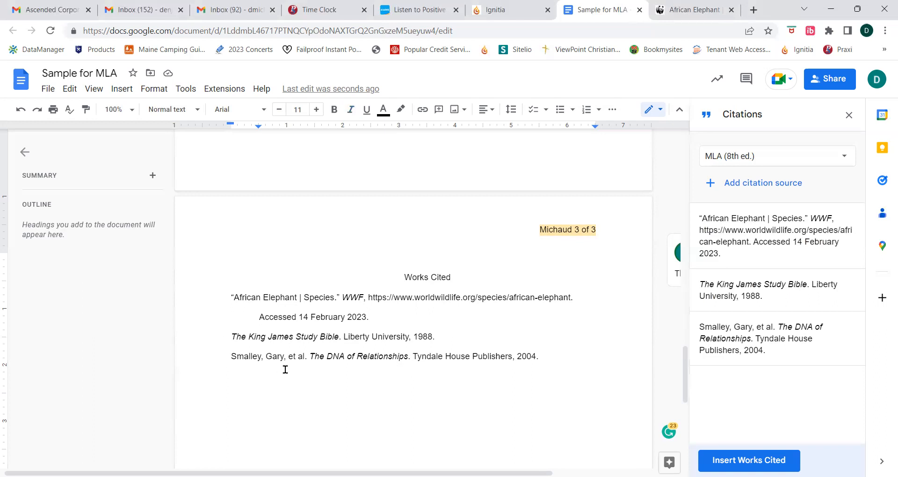